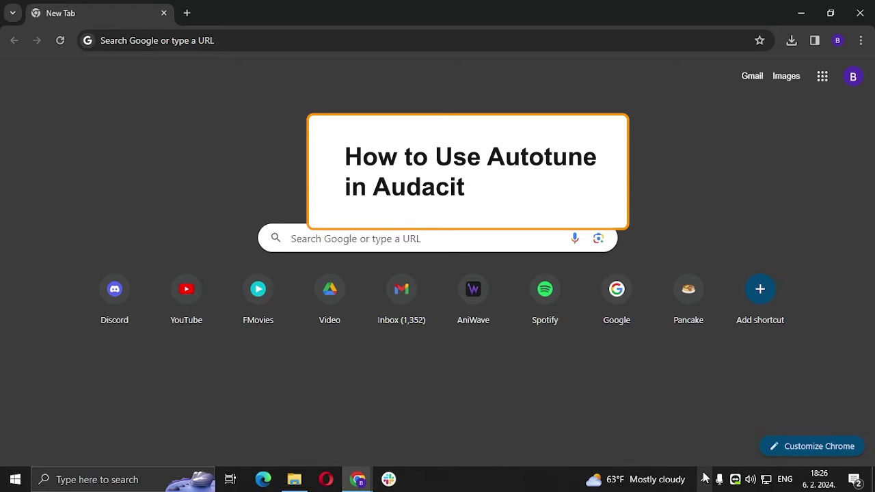
# - Run a Google search for 'gsnap' from the Chrome address bar
pyautogui.click(704, 479)
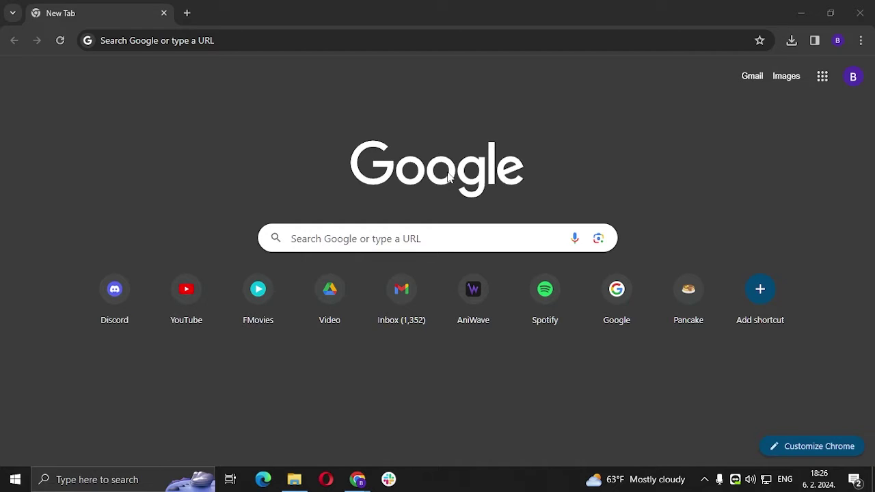
pyautogui.click(273, 43)
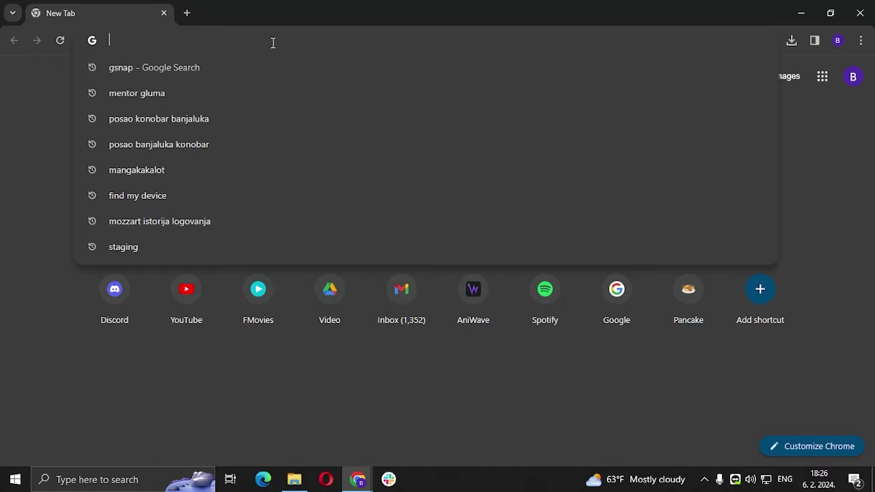
pyautogui.write('gn')
pyautogui.press('BackSpace')
pyautogui.write('s')
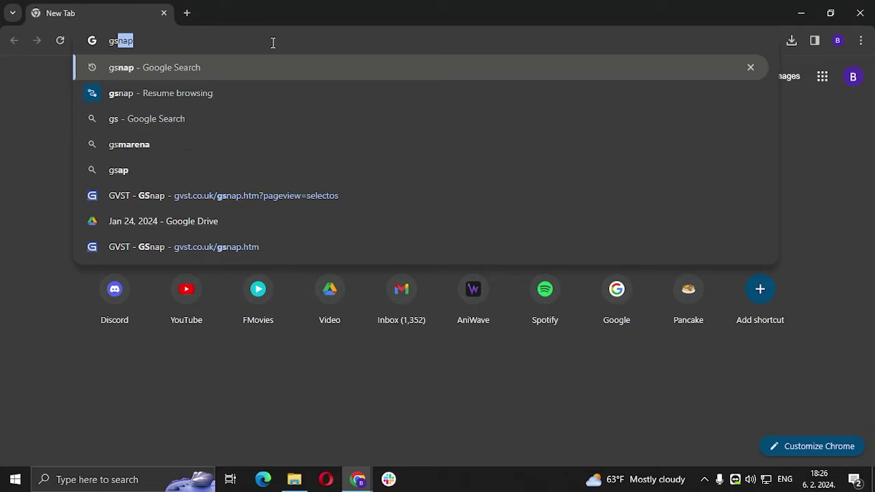
pyautogui.write('nap')
pyautogui.press('Return')
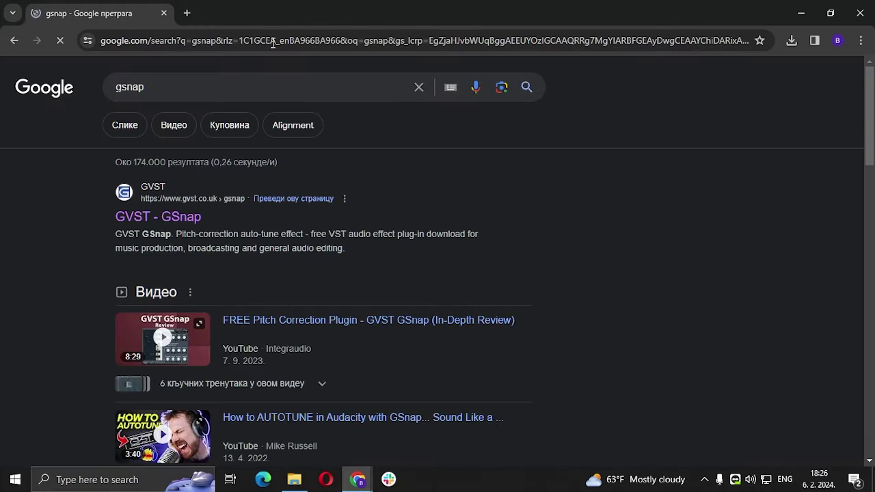
# - From the GVST GSnap page, download the GSnap zip for 64-bit Windows VST hosts
pyautogui.click(145, 215)
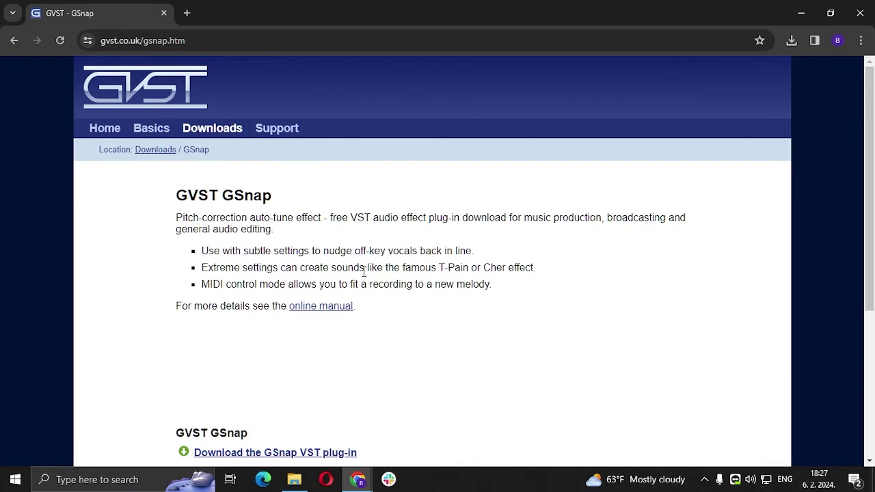
pyautogui.scroll(-2, 307, 283)
pyautogui.scroll(-1, 246, 313)
pyautogui.scroll(1, 242, 305)
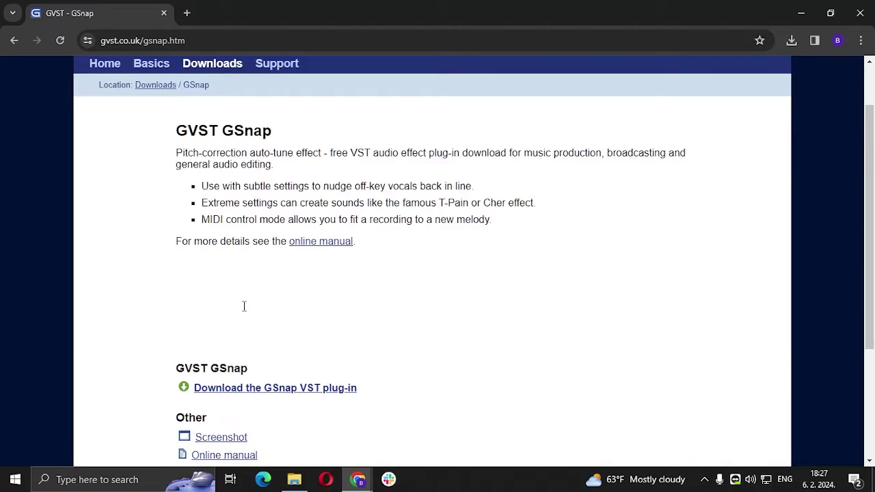
pyautogui.scroll(-1, 239, 314)
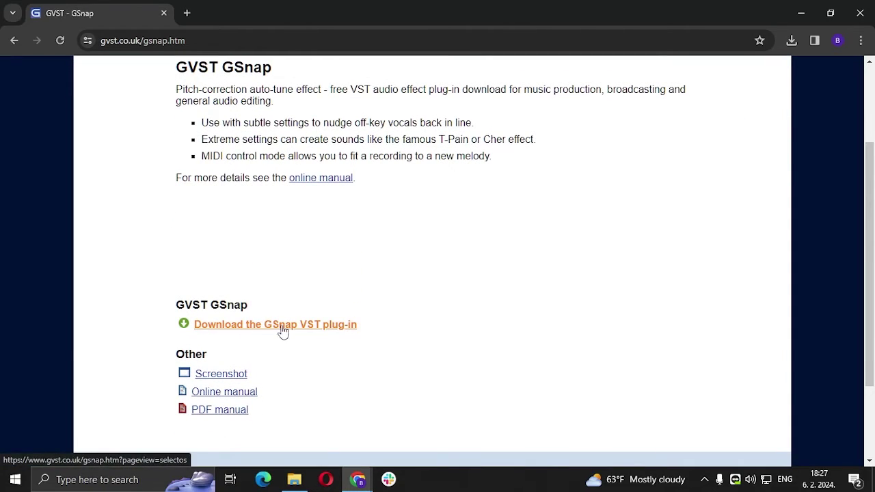
pyautogui.click(318, 332)
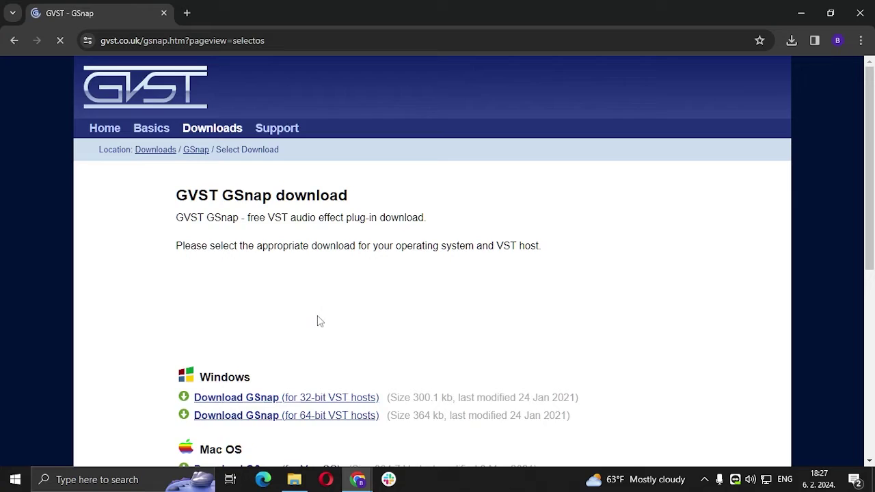
pyautogui.scroll(-2, 307, 317)
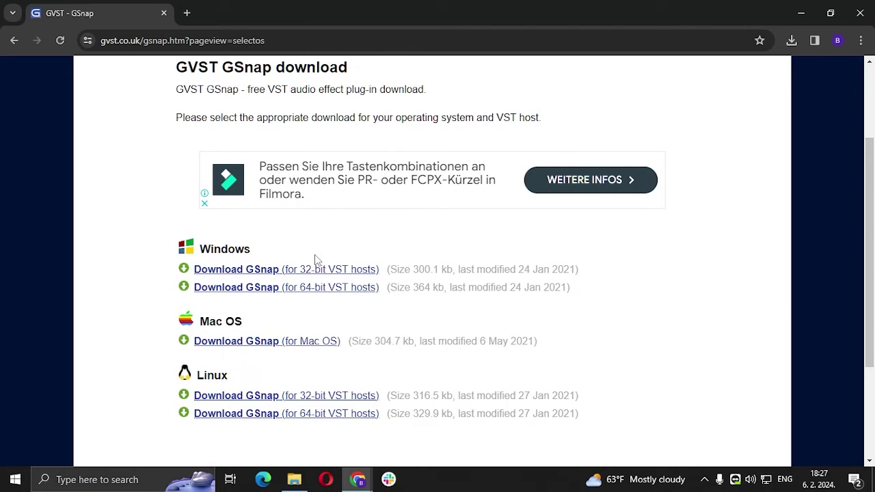
pyautogui.click(286, 288)
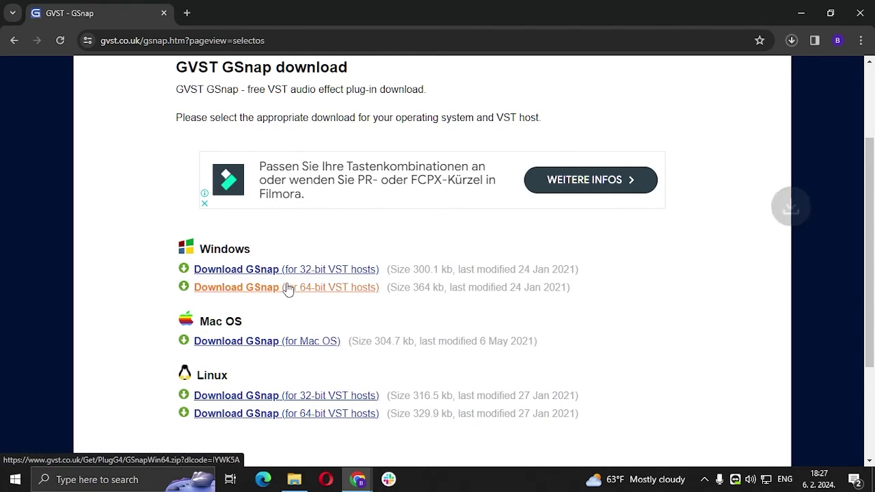
# - Extract the downloaded GSnapWin64 (2) zip into a GSnapWin64 (2) folder
pyautogui.moveTo(800, 74)
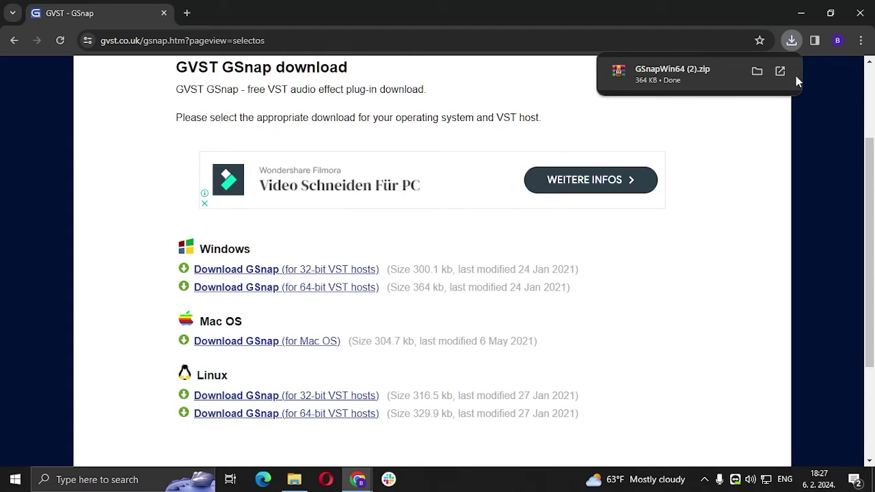
pyautogui.click(758, 70)
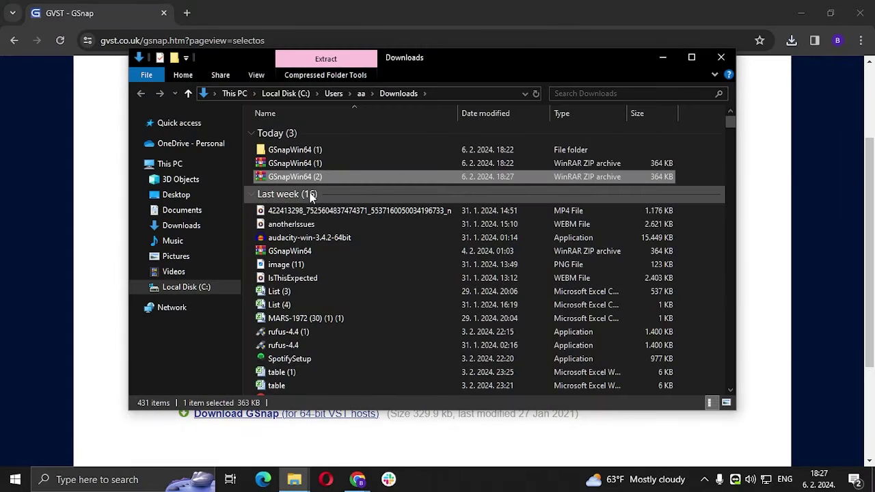
pyautogui.rightClick(301, 175)
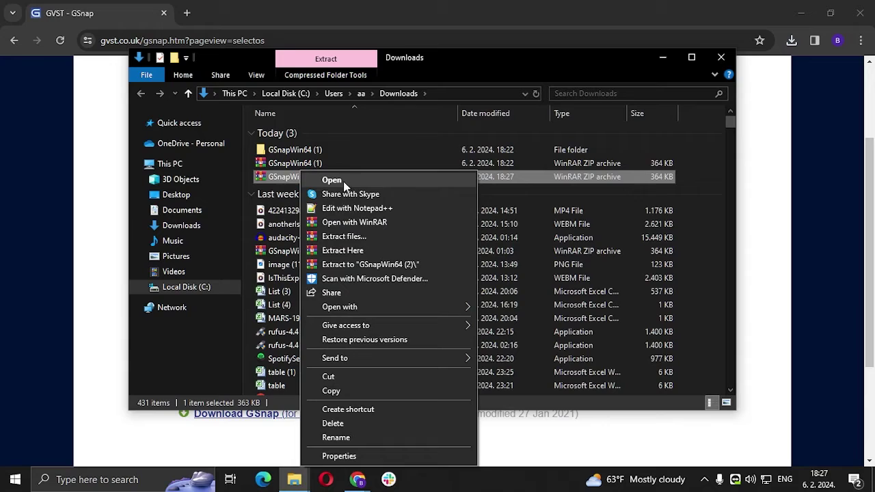
pyautogui.click(404, 270)
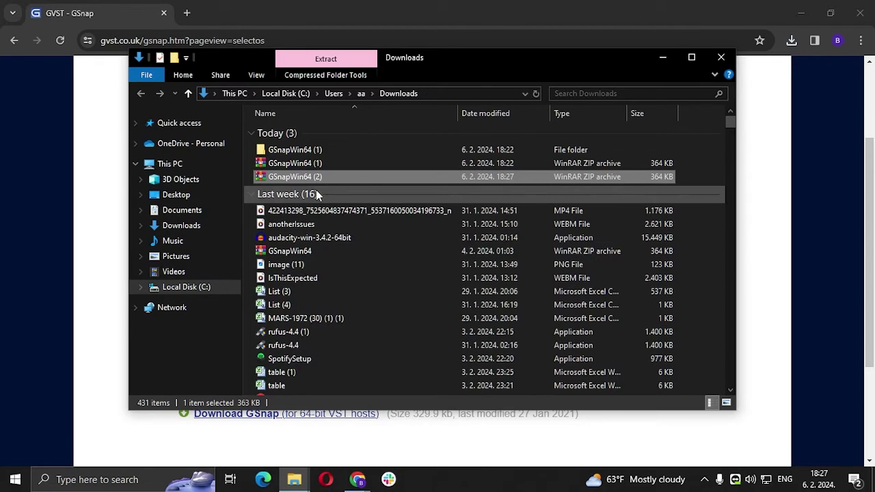
# - Copy GSnap.dll from the extracted GSnapWin64 (2) folder
pyautogui.doubleClick(294, 164)
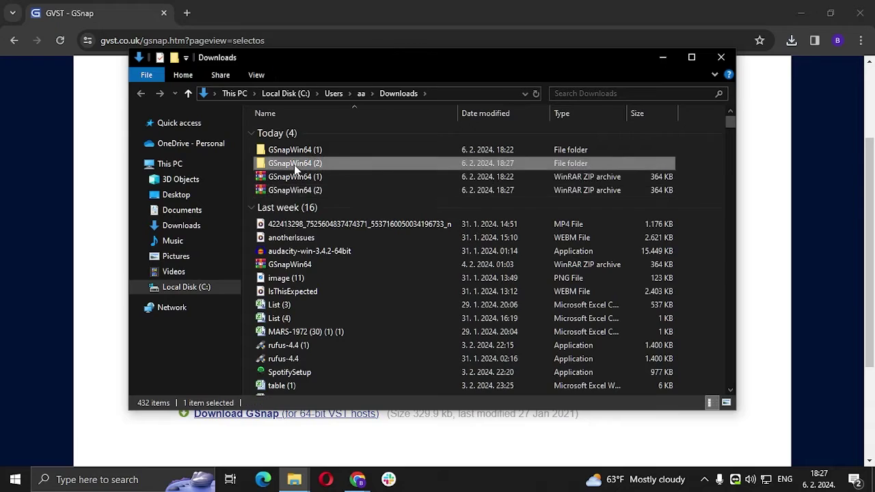
pyautogui.click(284, 127)
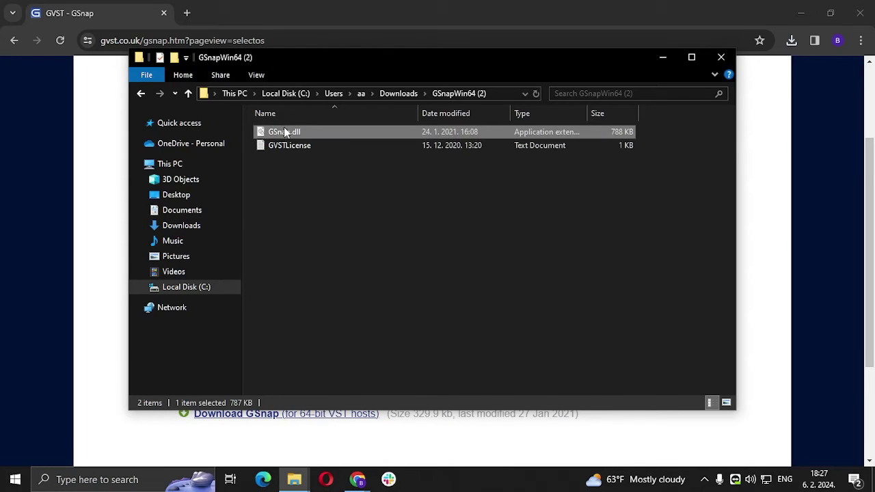
pyautogui.moveTo(280, 138)
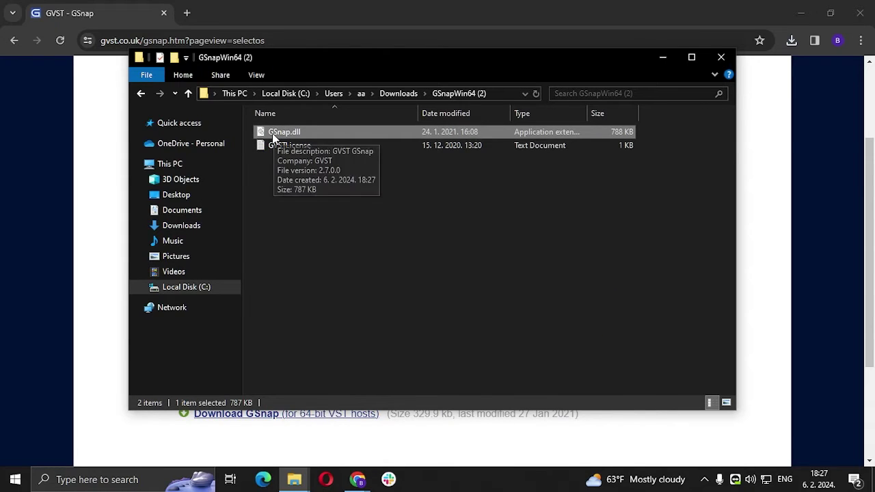
pyautogui.rightClick(308, 135)
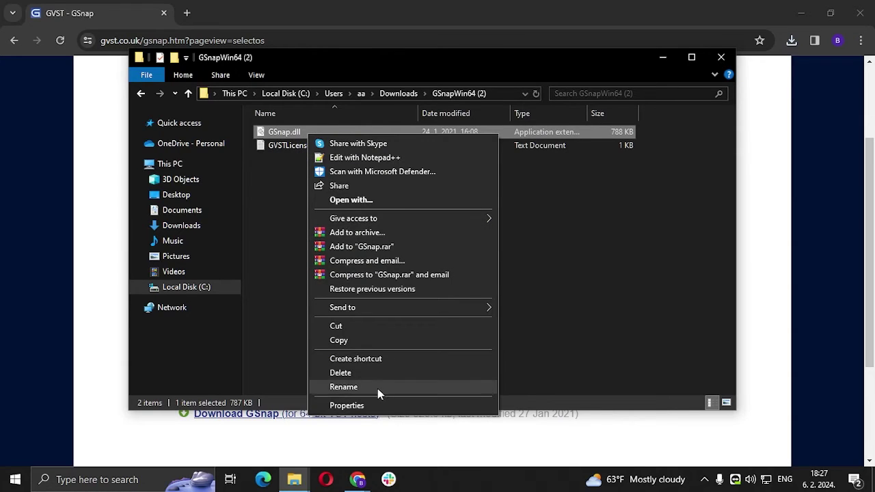
pyautogui.click(373, 339)
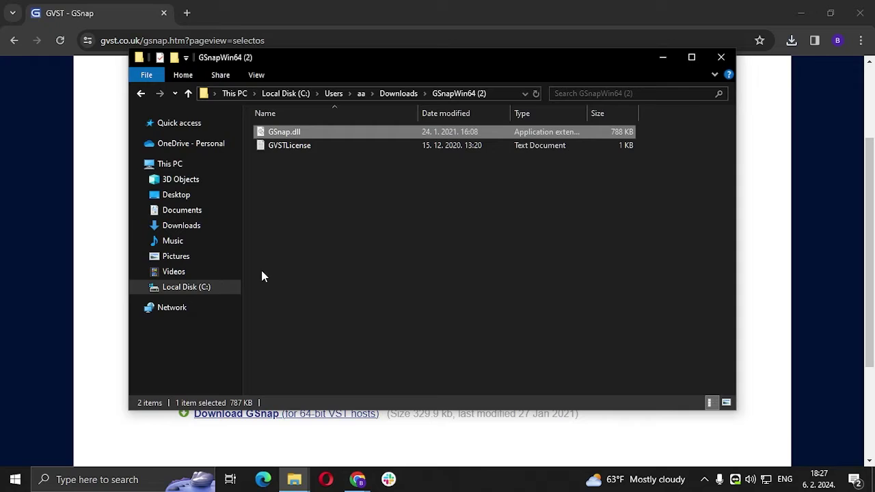
# - Navigate to C:\Program Files\Audacity\Plug-Ins
pyautogui.click(200, 288)
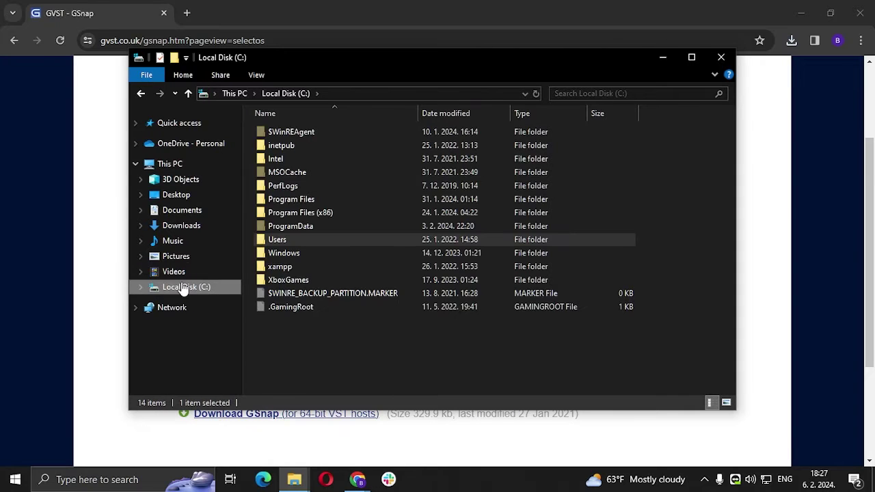
pyautogui.doubleClick(309, 199)
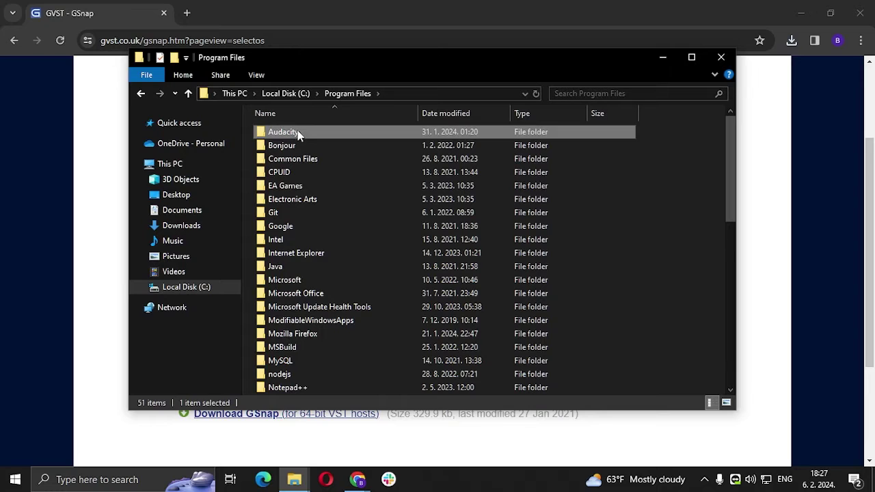
pyautogui.doubleClick(343, 130)
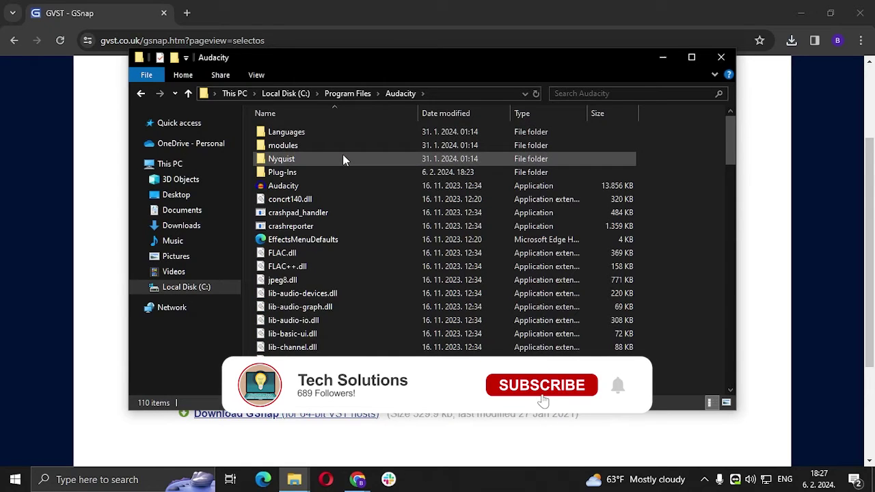
pyautogui.doubleClick(341, 175)
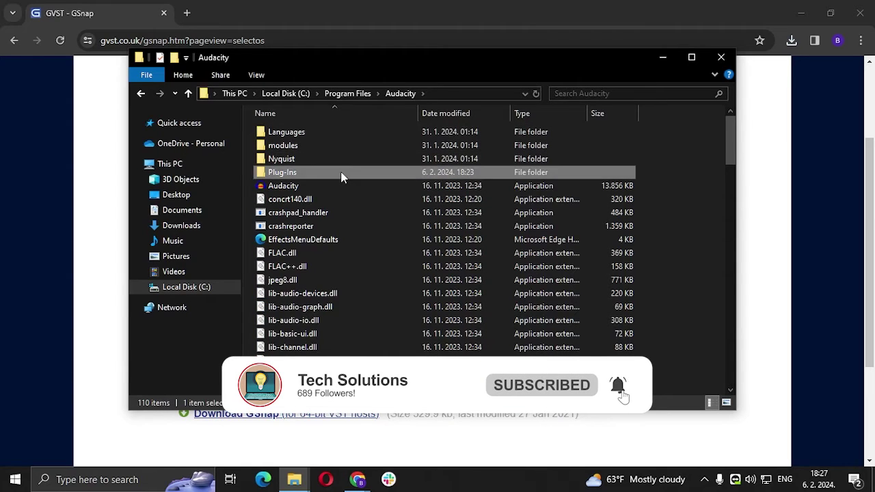
pyautogui.click(342, 175)
# - Paste GSnap.dll there, replacing the existing copy with administrator permission
pyautogui.rightClick(674, 218)
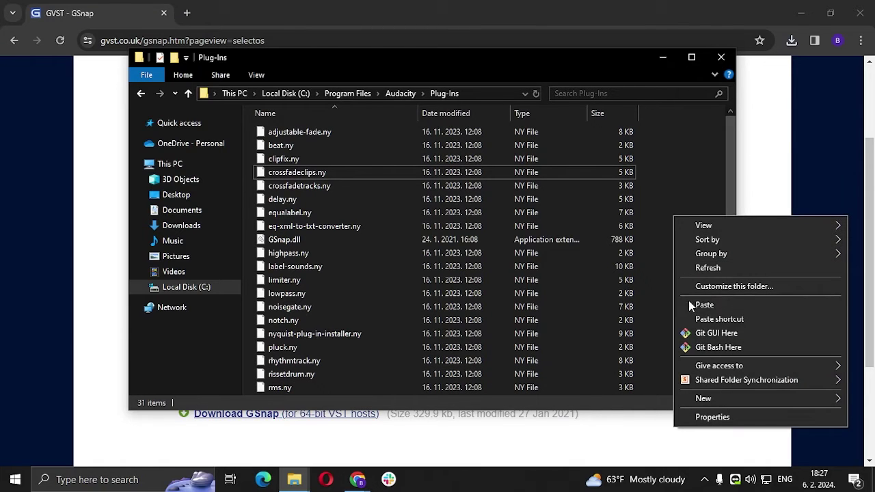
pyautogui.click(690, 301)
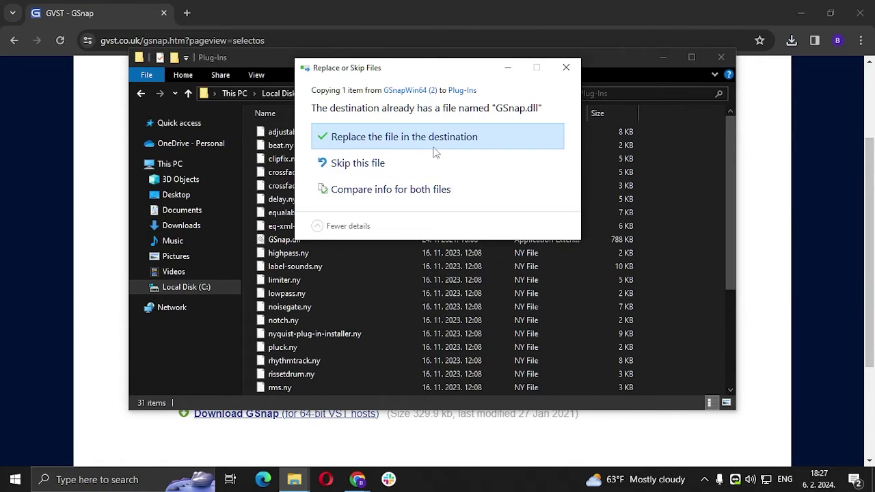
pyautogui.click(433, 145)
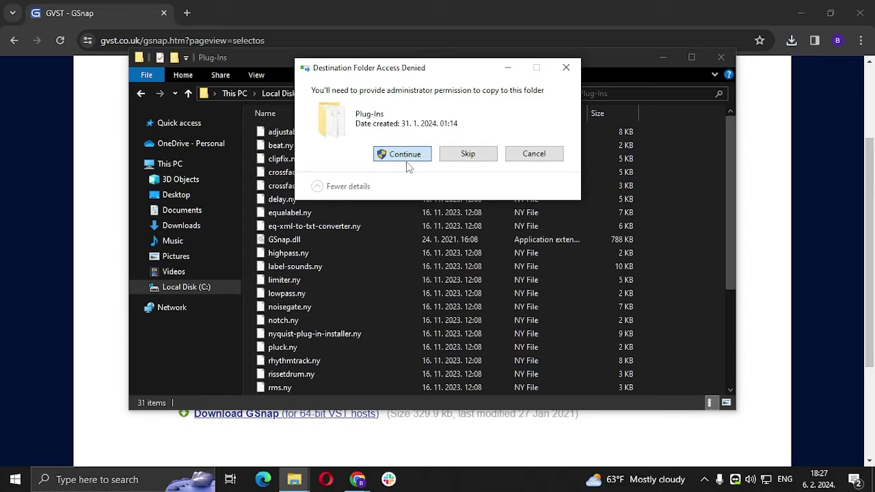
pyautogui.click(406, 156)
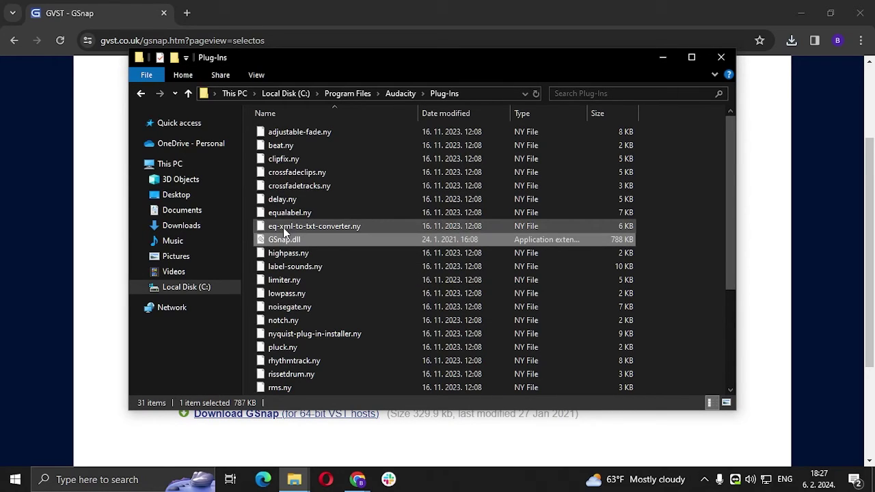
pyautogui.hotkey('alt', 'Left')
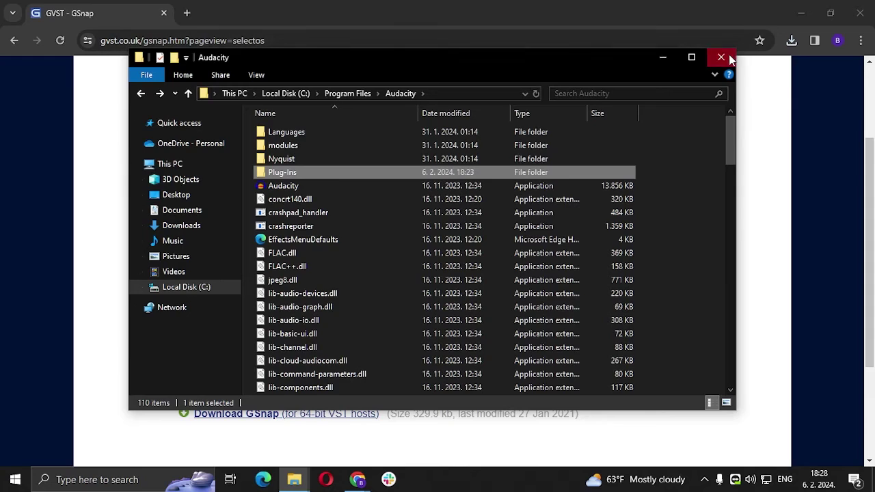
# - Close Explorer, launch Audacity via Windows search, dismiss the welcome dialog, and view the Effect menu
pyautogui.click(721, 57)
pyautogui.click(156, 479)
pyautogui.write('auda')
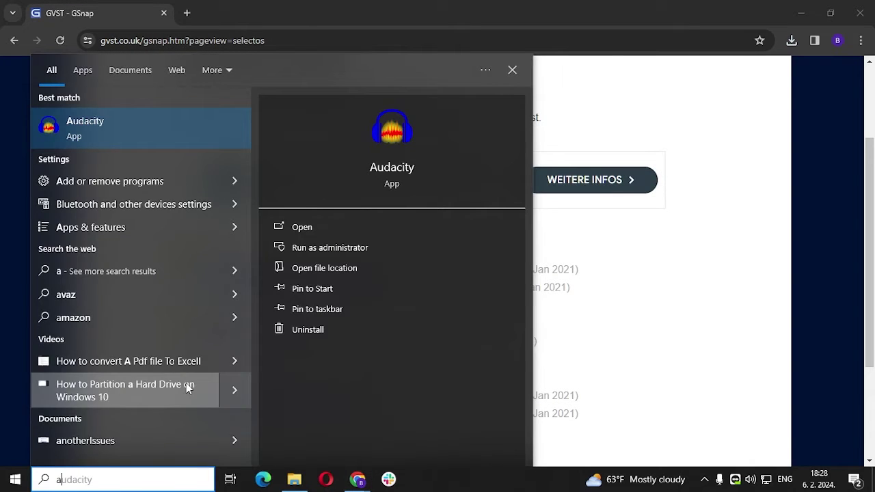
pyautogui.click(205, 145)
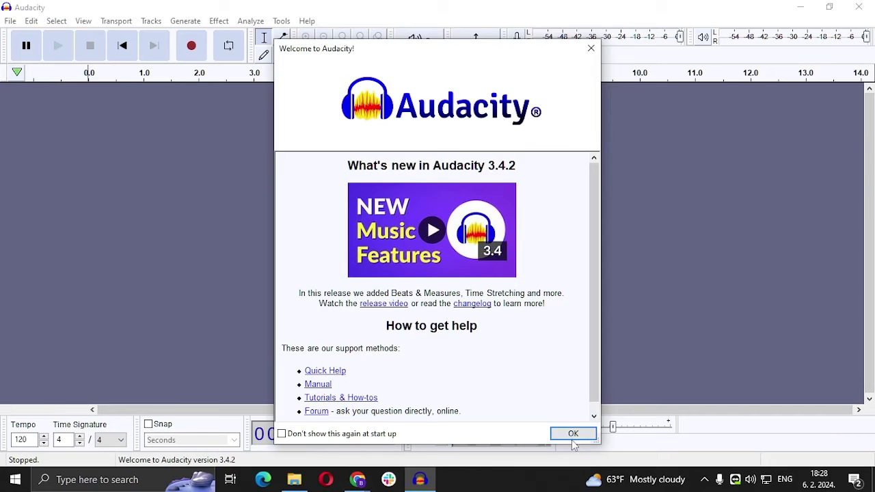
pyautogui.click(569, 433)
pyautogui.click(220, 22)
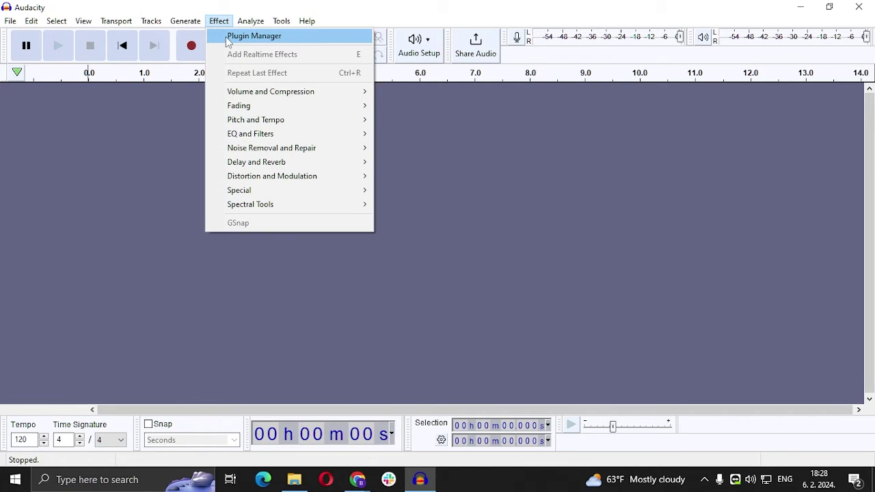
# - In the Plugin Manager, find the GSnap entry and set it to Enabled
pyautogui.click(227, 41)
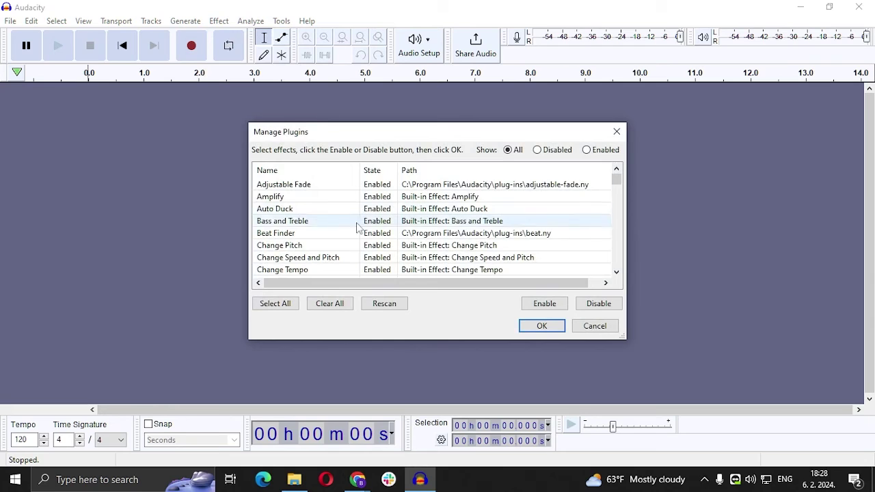
pyautogui.scroll(-3, 350, 234)
pyautogui.scroll(-6, 350, 234)
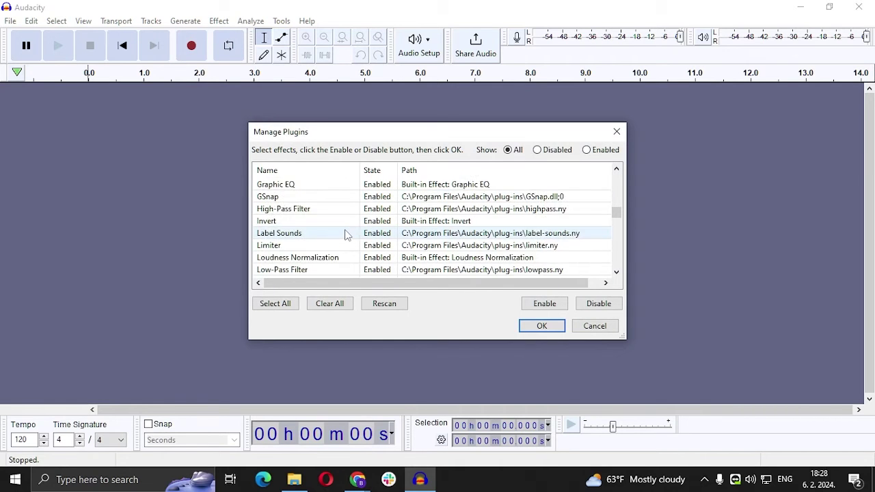
pyautogui.scroll(-6, 346, 235)
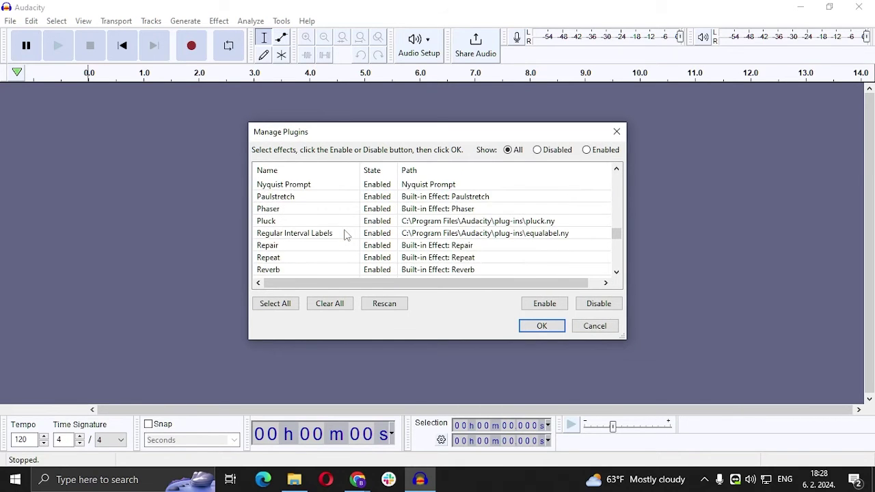
pyautogui.scroll(-6, 345, 235)
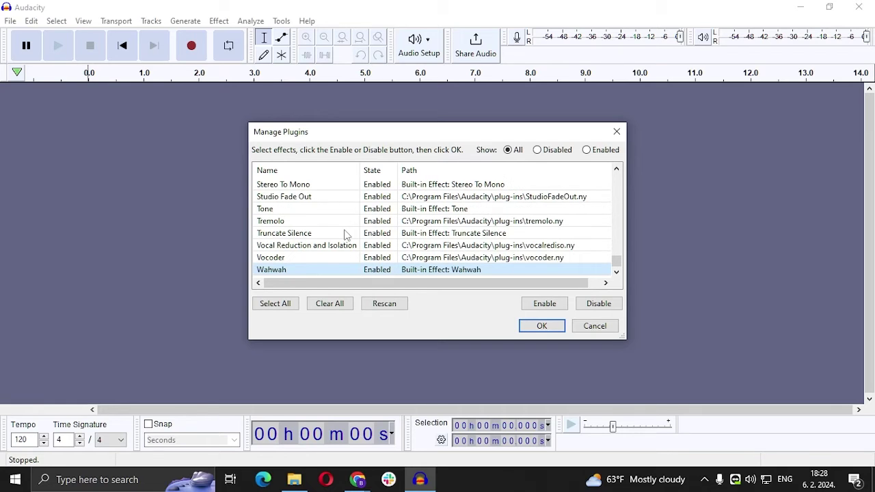
pyautogui.scroll(4, 346, 235)
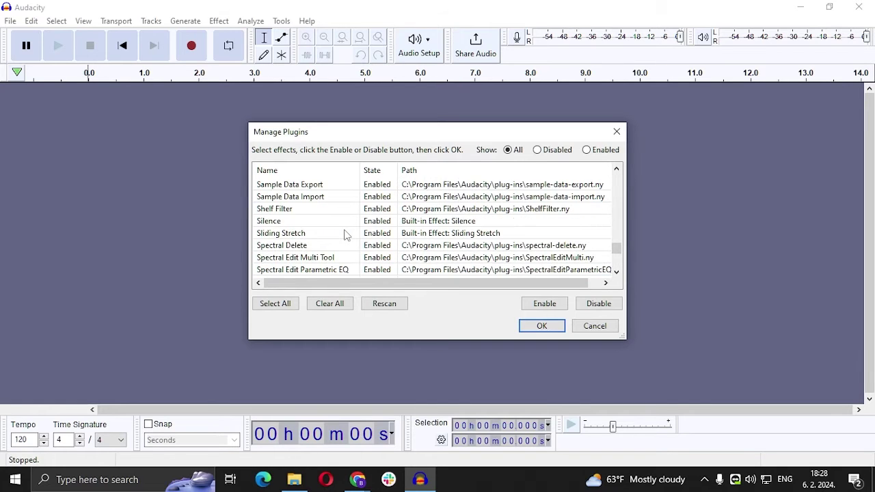
pyautogui.scroll(4, 346, 235)
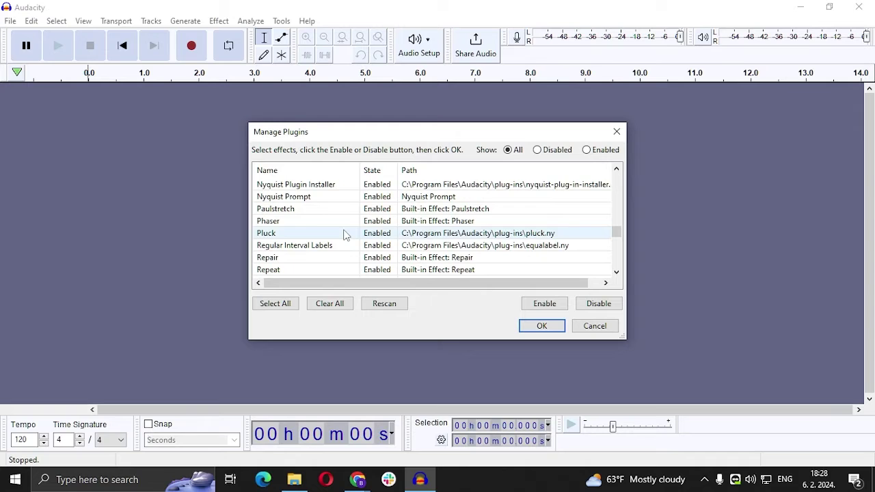
pyautogui.scroll(3, 344, 231)
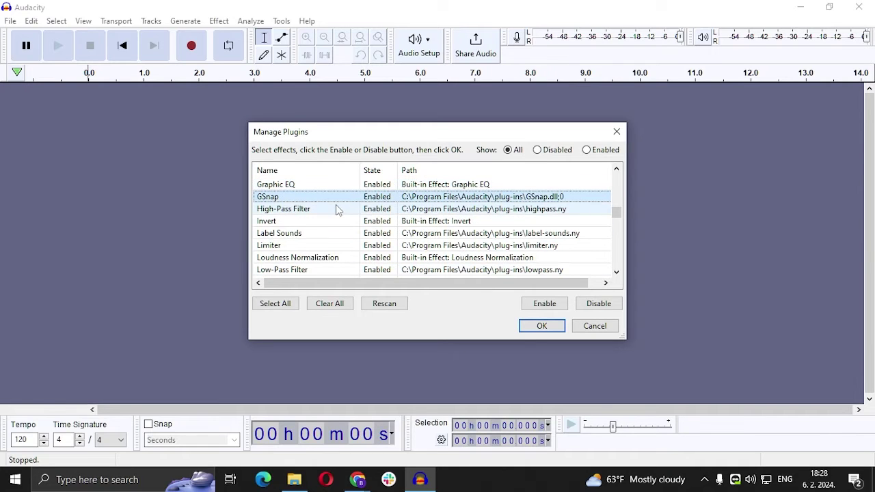
pyautogui.click(336, 199)
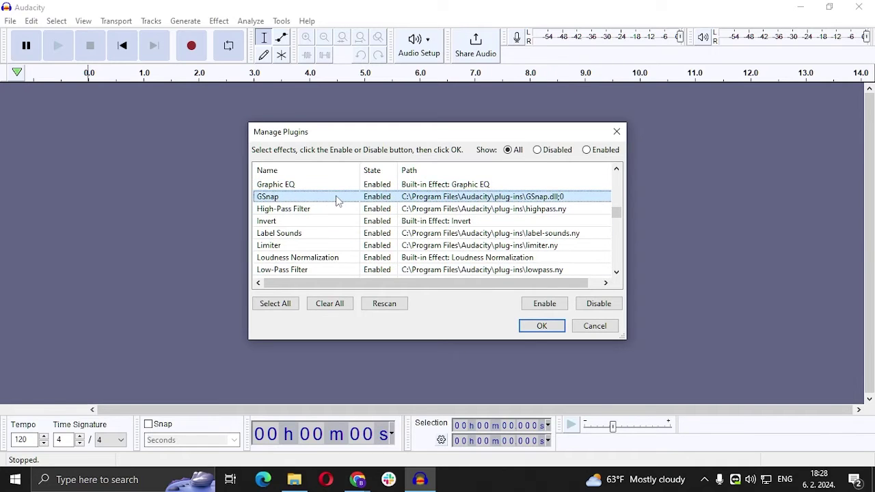
pyautogui.click(546, 304)
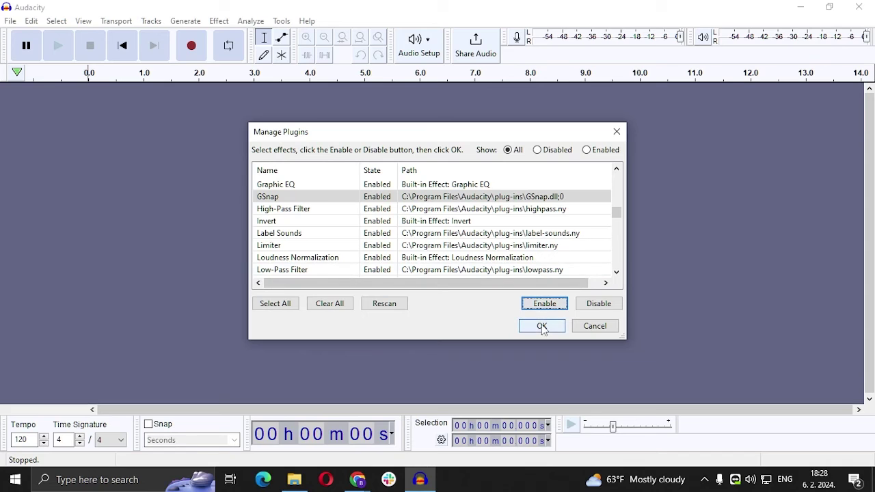
# - Confirm the plugin changes, then quit and relaunch Audacity, dismissing the welcome message
pyautogui.click(542, 327)
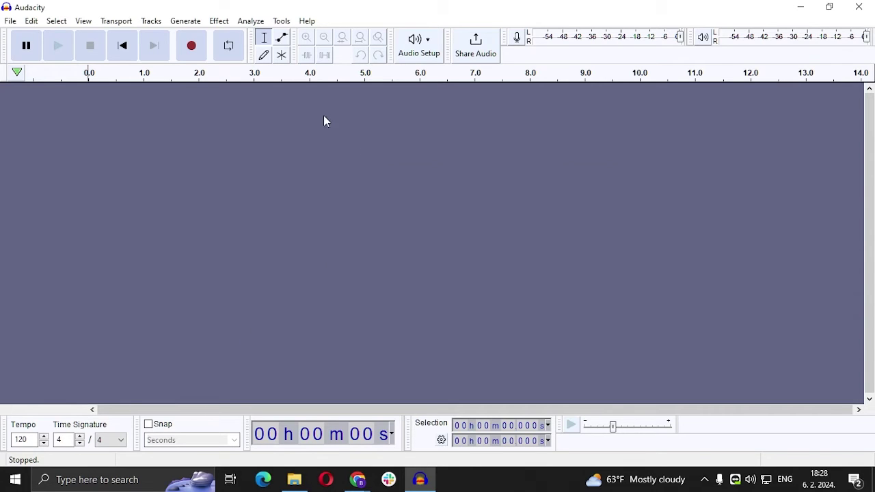
pyautogui.click(861, 7)
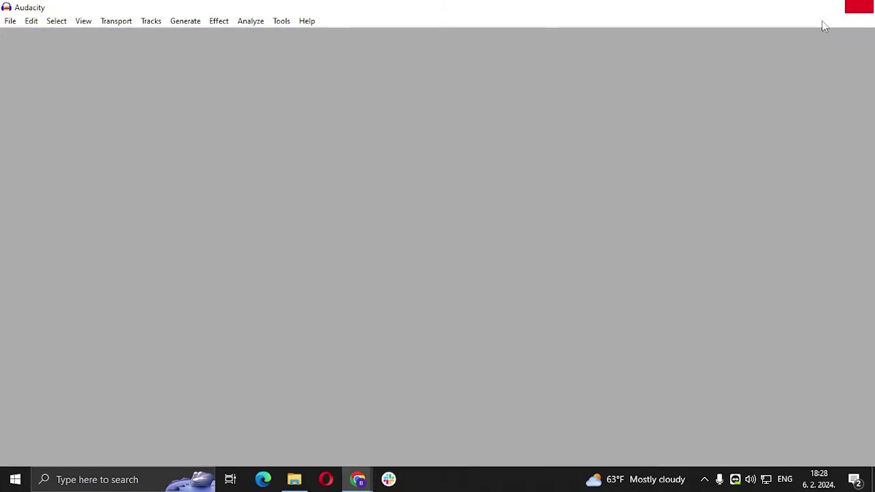
pyautogui.click(150, 479)
pyautogui.write('a')
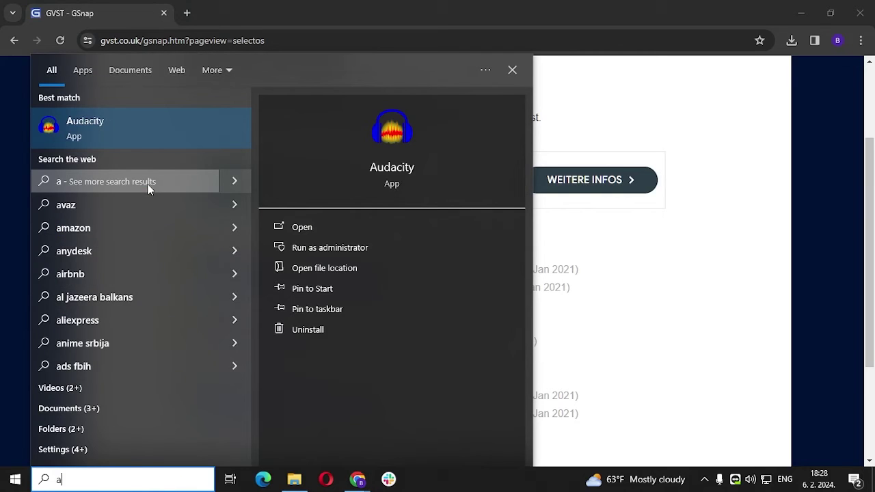
pyautogui.click(94, 133)
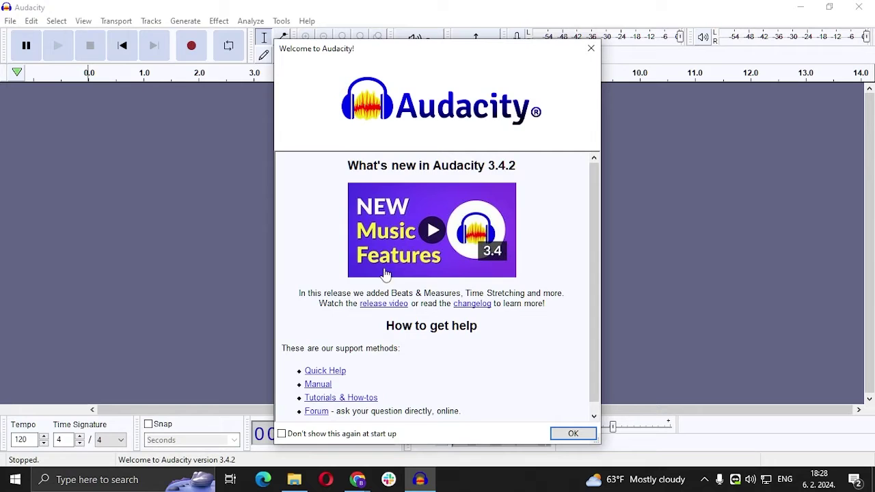
pyautogui.click(573, 432)
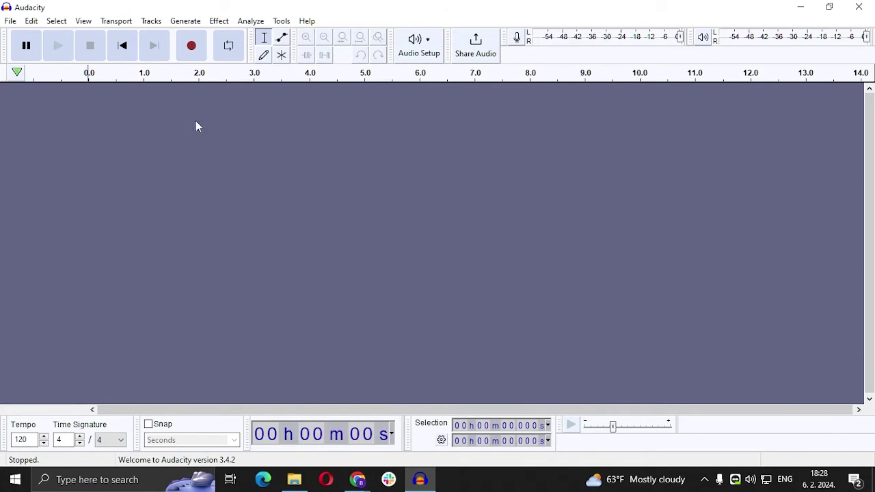
# - Check that GSnap is now listed in the Effect menu
pyautogui.click(219, 22)
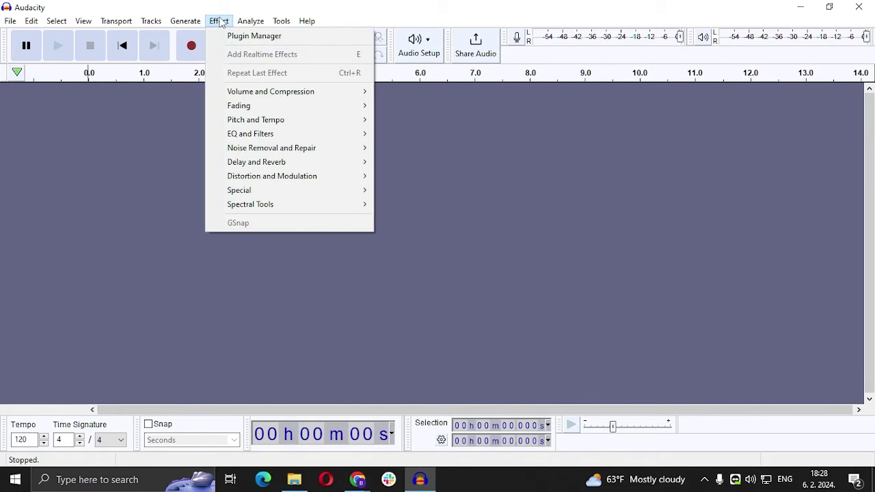
pyautogui.click(219, 21)
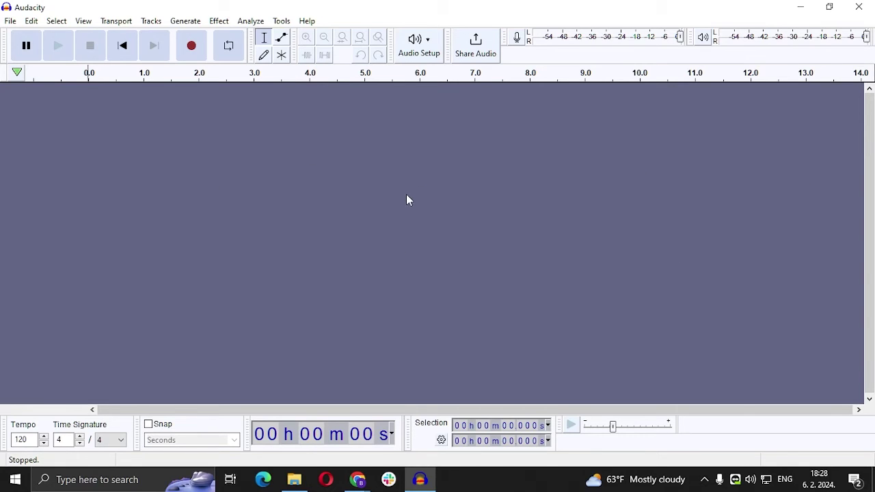
pyautogui.click(704, 480)
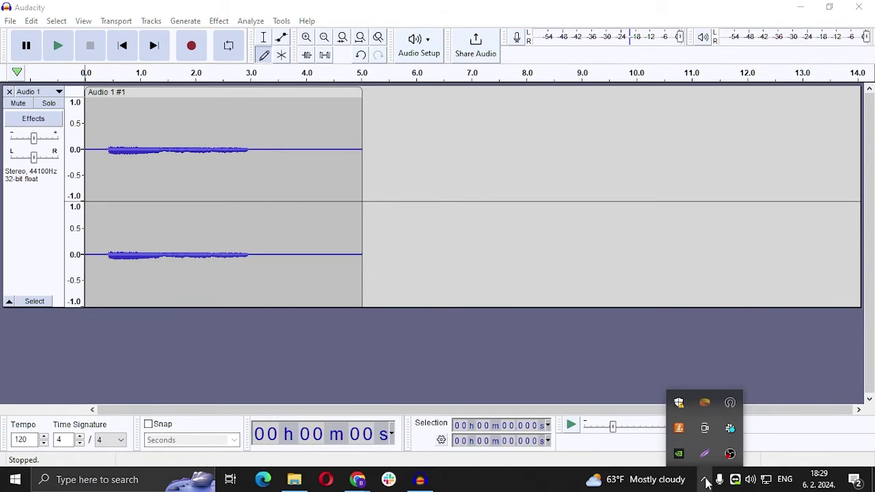
# - Dismiss GSnap's No Audio Selected warning and the Draw Tool notice, then switch to the Selection tool
pyautogui.click(705, 479)
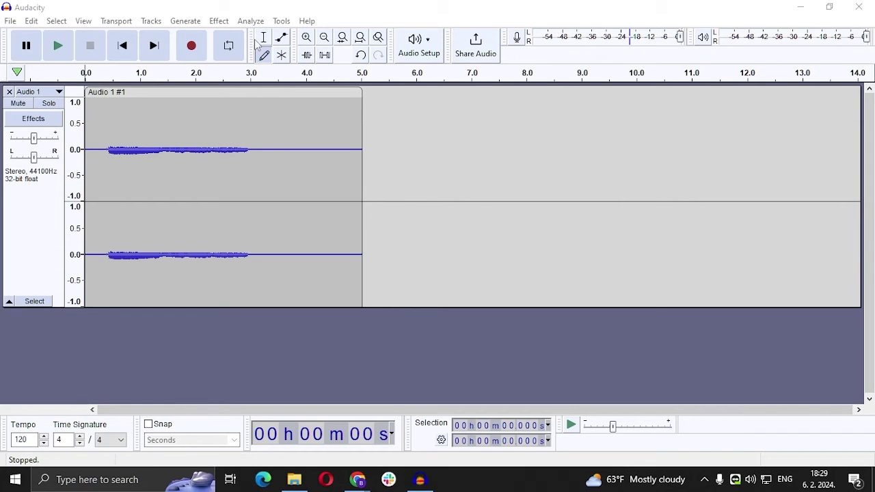
pyautogui.click(219, 21)
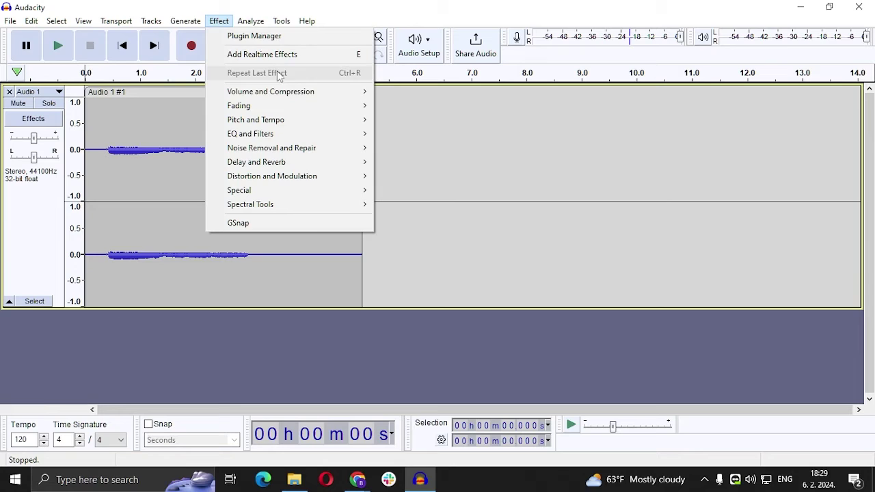
pyautogui.click(312, 231)
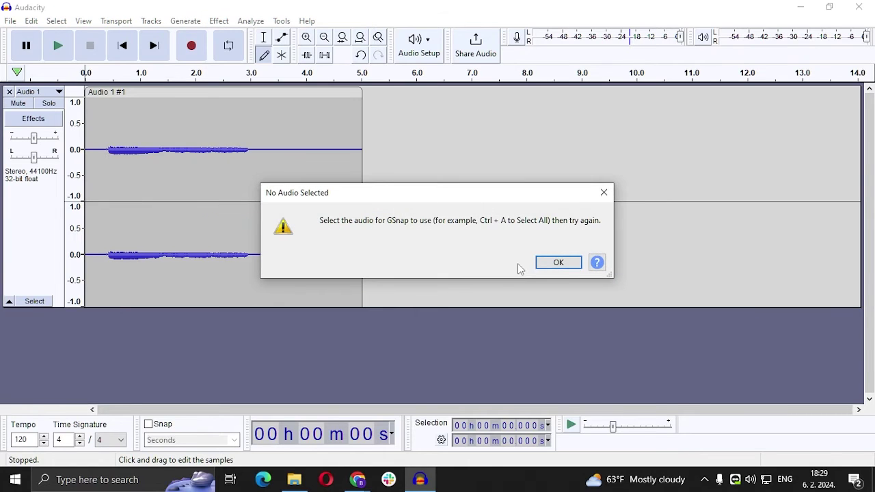
pyautogui.click(557, 263)
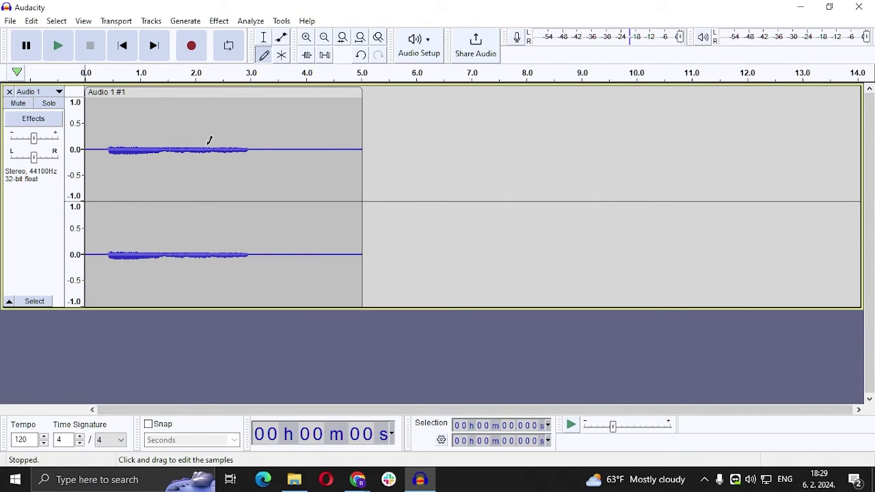
pyautogui.click(157, 162)
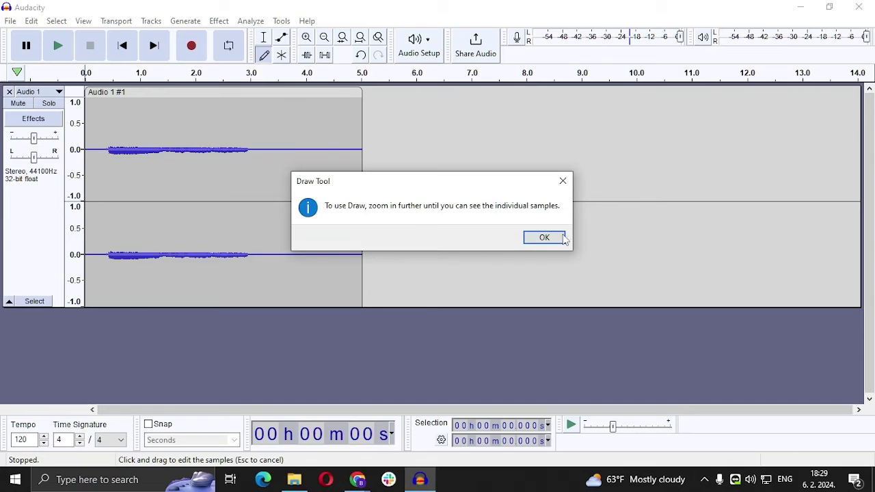
pyautogui.press('Return')
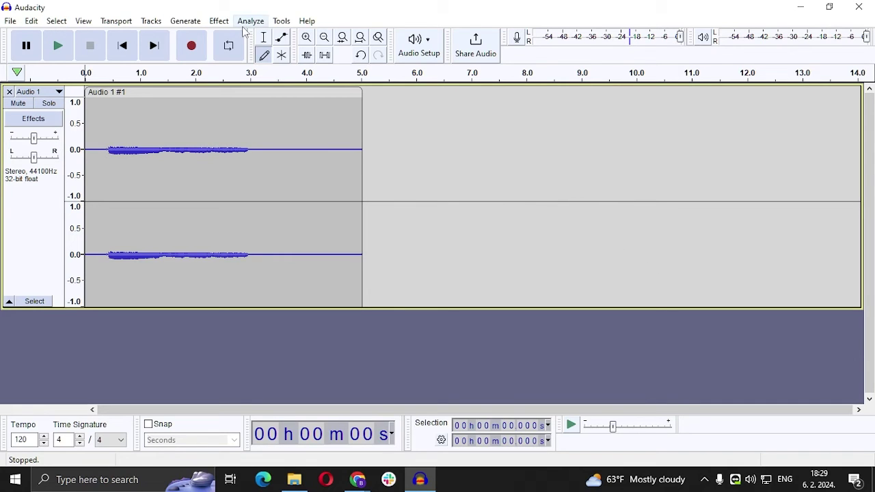
pyautogui.click(264, 37)
# - Select the clip from 0.325 s to 1.950 s and open GSnap on it
pyautogui.moveTo(115, 193); pyautogui.dragTo(249, 185)
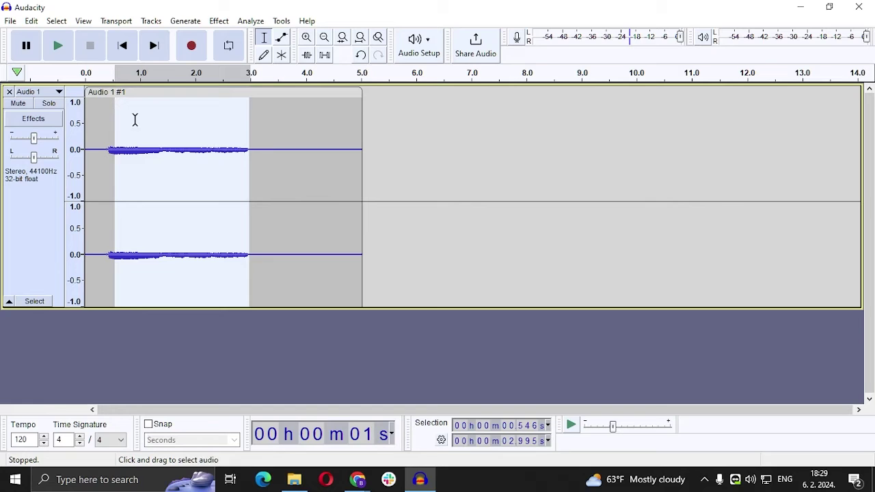
pyautogui.moveTo(103, 123); pyautogui.dragTo(192, 130)
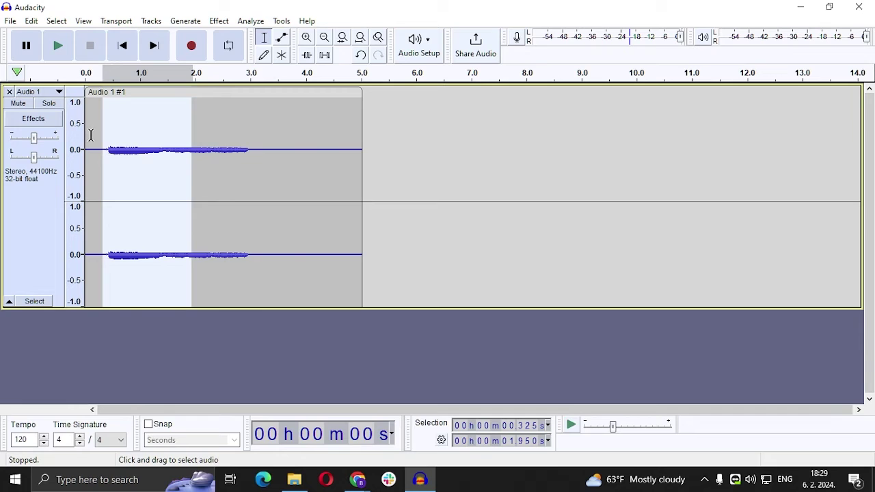
pyautogui.click(219, 20)
pyautogui.click(276, 224)
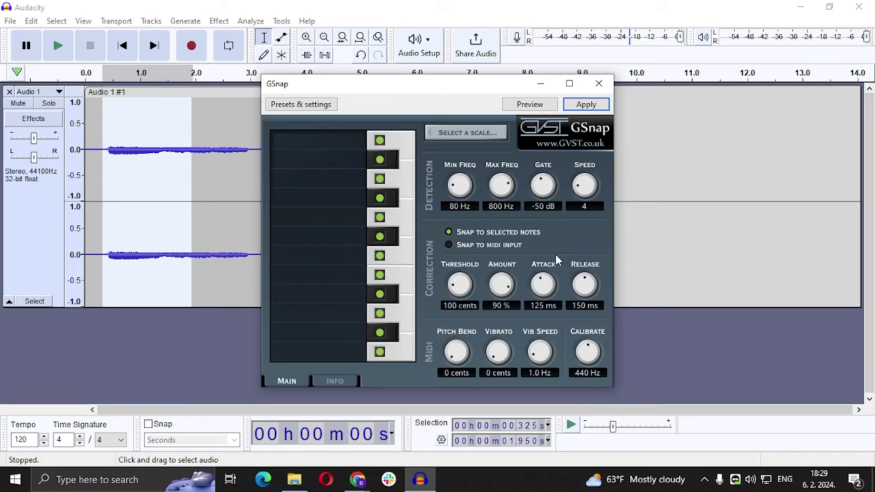
# - Set GSnap Min Freq to 163 Hz, Max Freq to 500 Hz, and disable the 2nd, 4th and 5th keys
pyautogui.moveTo(459, 192); pyautogui.dragTo(462, 175)
pyautogui.moveTo(510, 190)
pyautogui.mouseDown()
pyautogui.moveTo(511, 180)
pyautogui.moveTo(511, 198)
pyautogui.mouseUp()
pyautogui.click(380, 157)
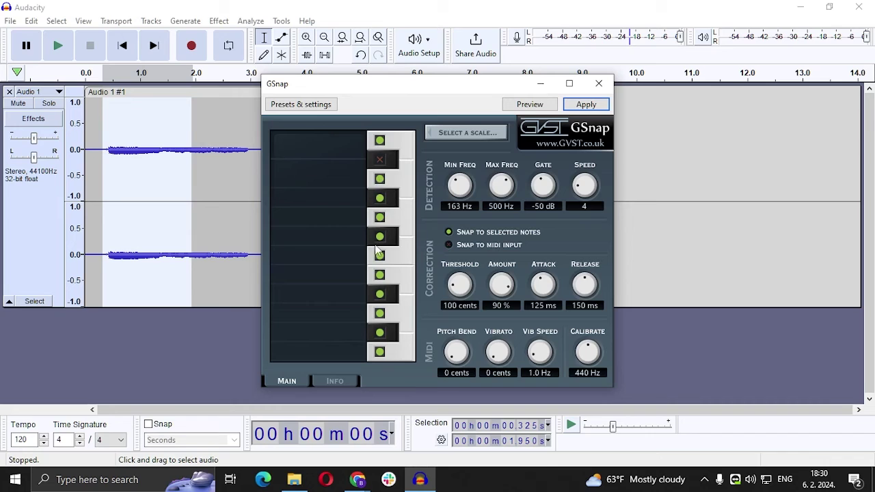
pyautogui.click(380, 199)
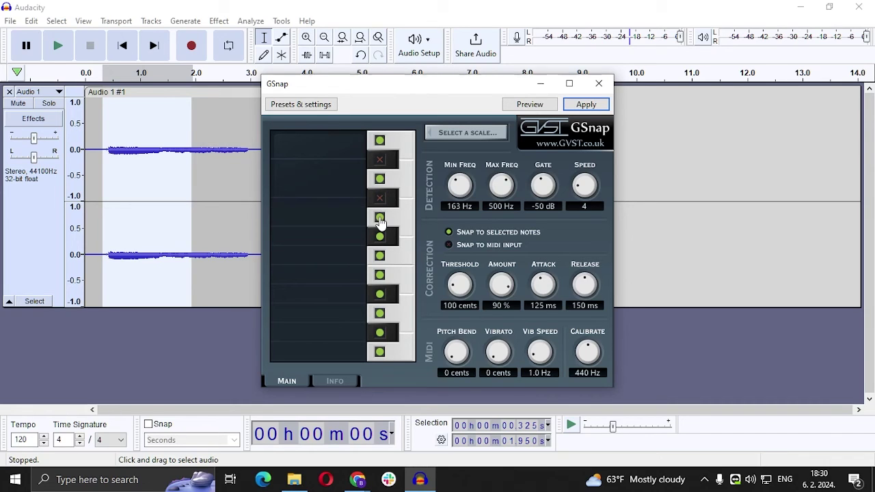
pyautogui.click(379, 218)
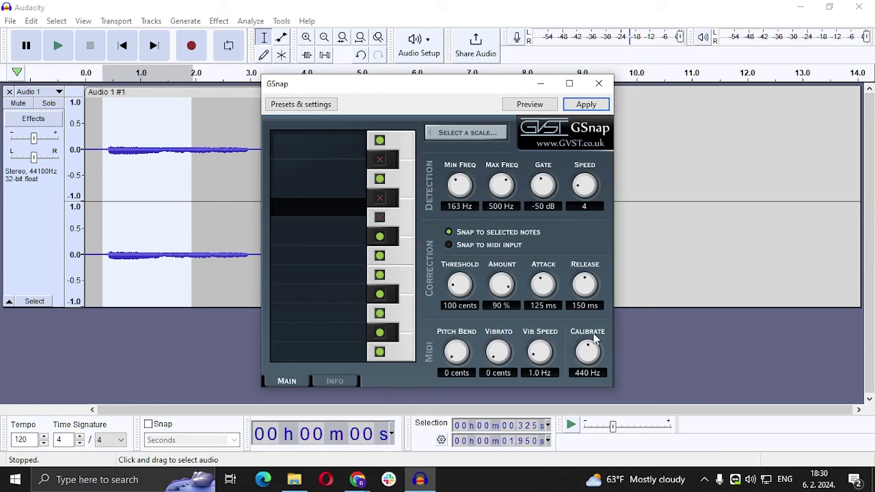
# - Set GSnap to 433 Hz calibration, 76-cent vibrato, 78-cent bend, 245-cent threshold, 100% amount, -80 dB gate, speed 1, and preview
pyautogui.moveTo(589, 353); pyautogui.dragTo(497, 326)
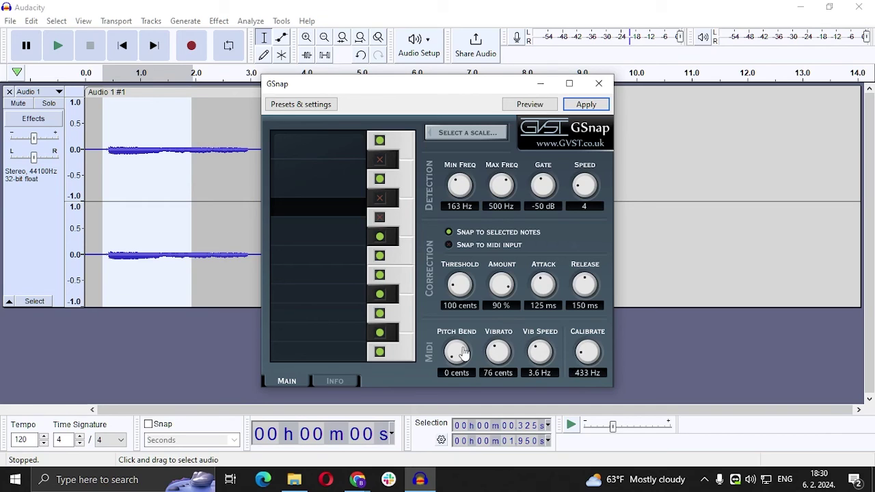
pyautogui.moveTo(457, 350); pyautogui.dragTo(472, 322)
pyautogui.moveTo(500, 287)
pyautogui.mouseDown()
pyautogui.moveTo(501, 279)
pyautogui.moveTo(460, 280)
pyautogui.moveTo(500, 281)
pyautogui.mouseUp()
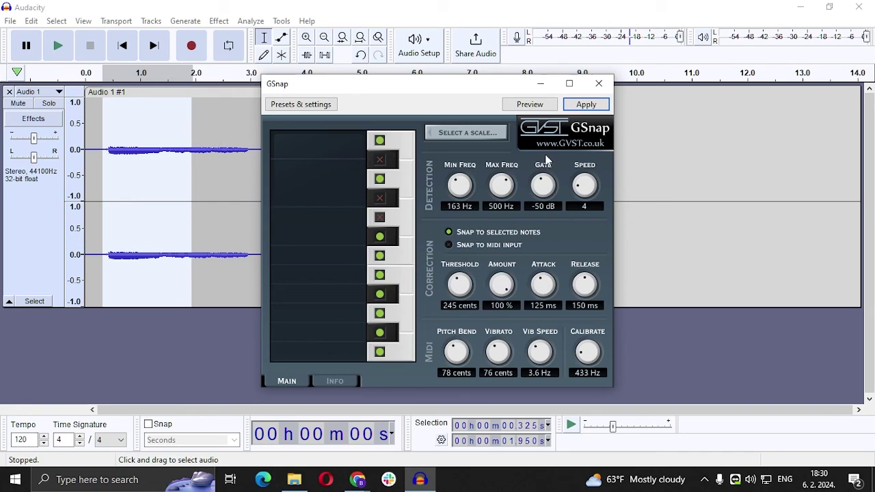
pyautogui.moveTo(552, 186); pyautogui.dragTo(548, 229)
pyautogui.moveTo(591, 193); pyautogui.dragTo(572, 223)
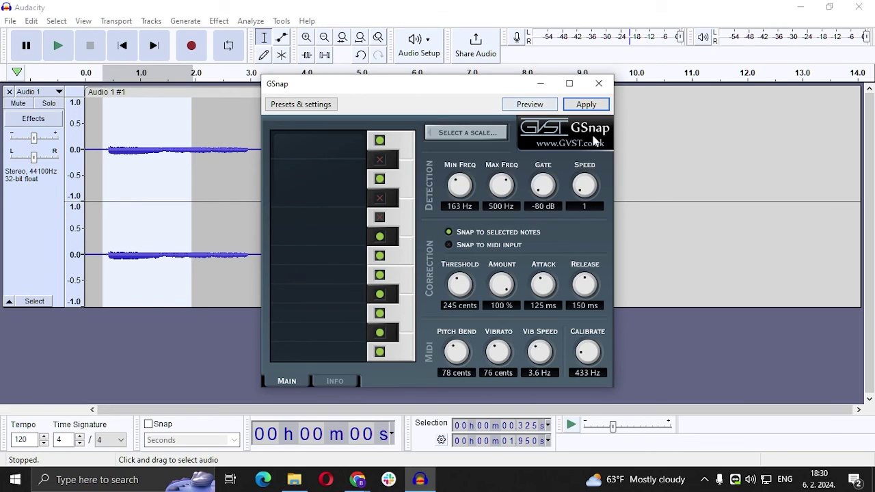
pyautogui.click(528, 103)
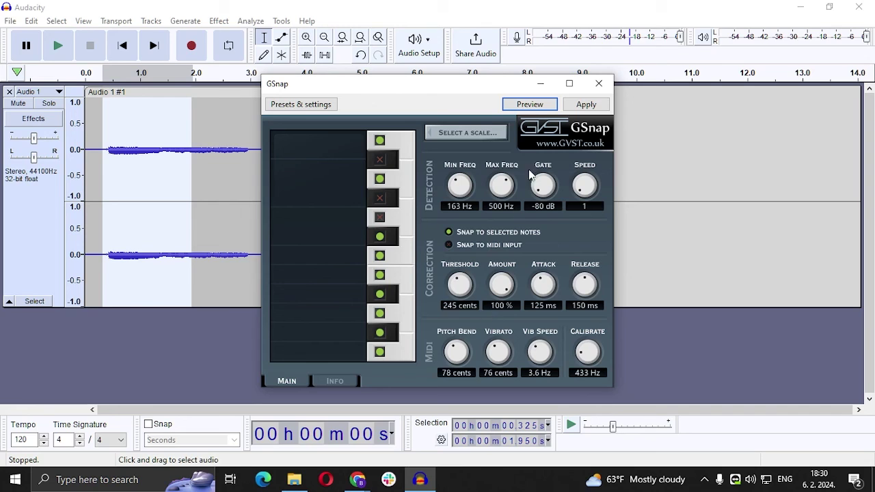
pyautogui.click(527, 104)
# - Apply GSnap's correction to the 0.325–1.950 s selection, then deselect it in the Audio 1 track
pyautogui.click(585, 106)
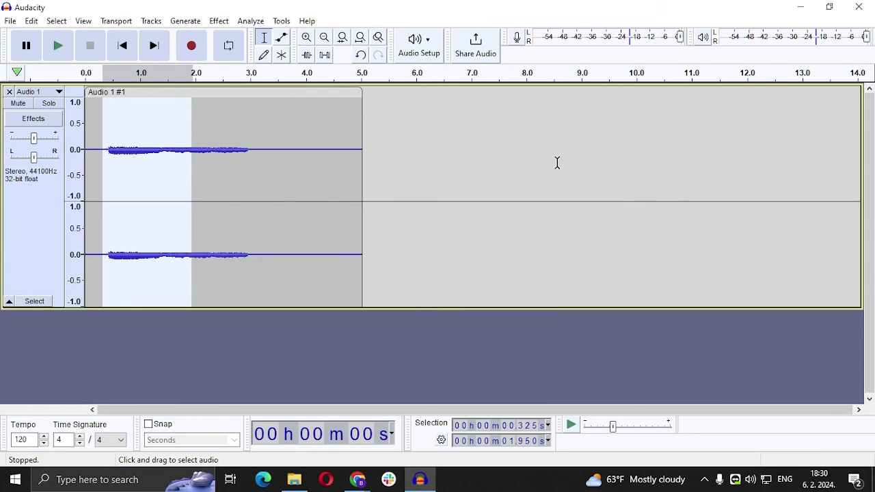
pyautogui.click(260, 192)
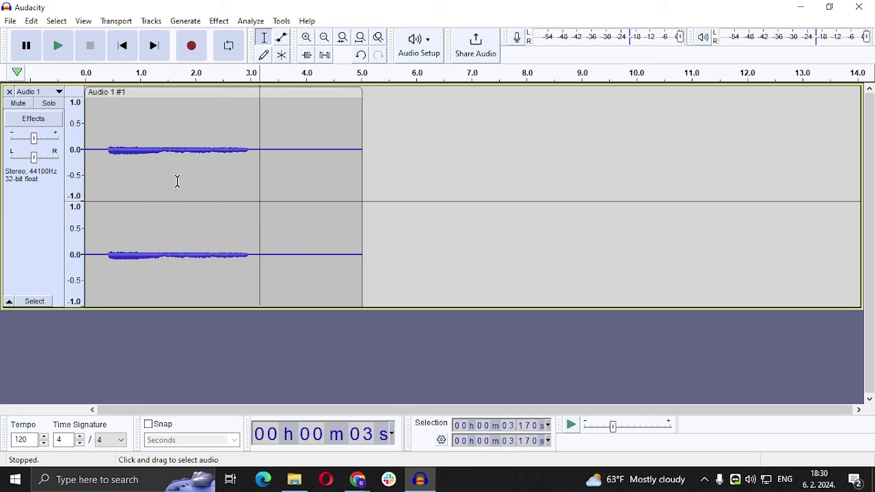